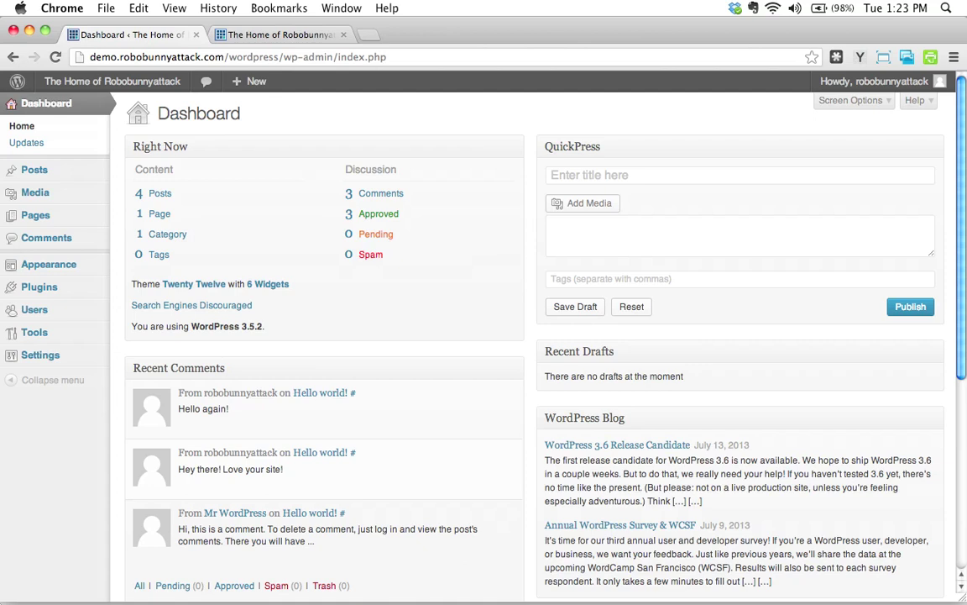
View the site's front page with the latest post and return to the dashboard.
mouse_move(42, 166)
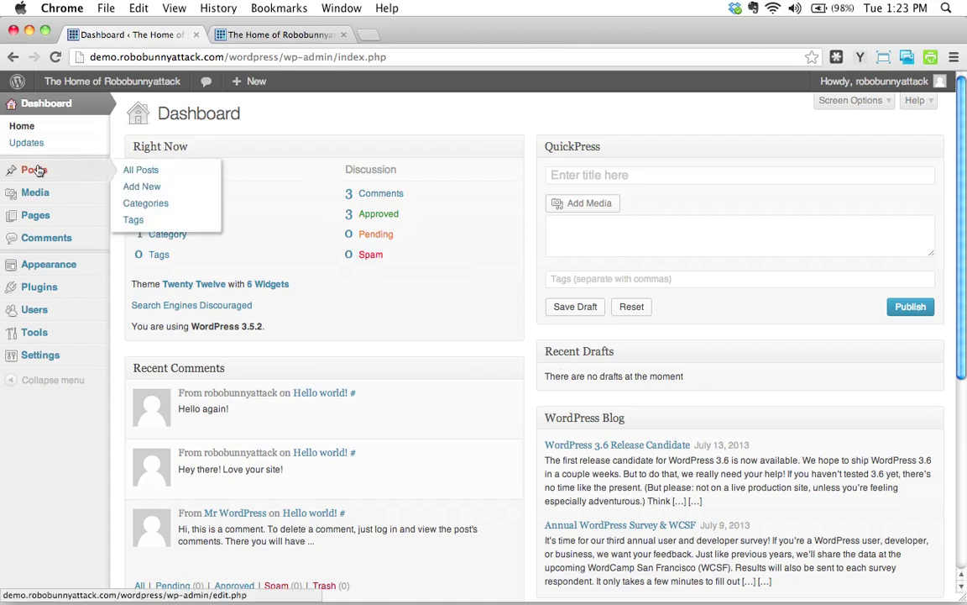
left_click(278, 35)
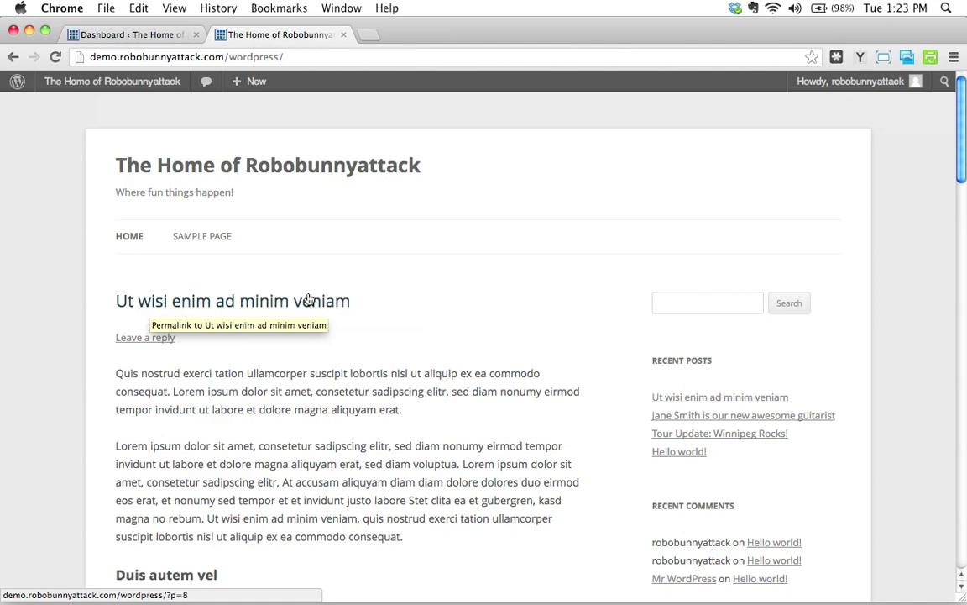
left_click(148, 40)
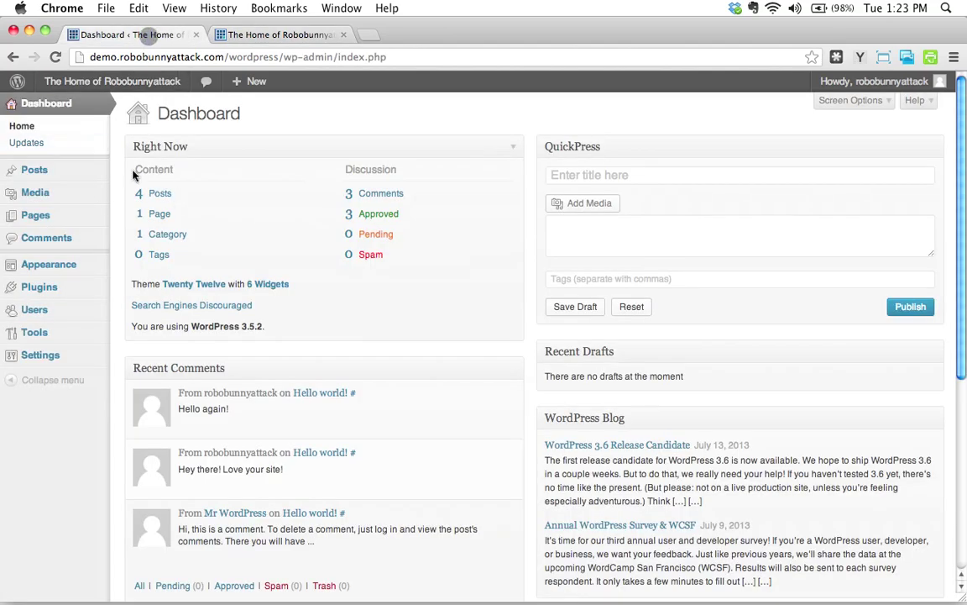
Open the post "Ut wisi enim ad minim veniam" for editing from the list of all posts.
mouse_move(46, 171)
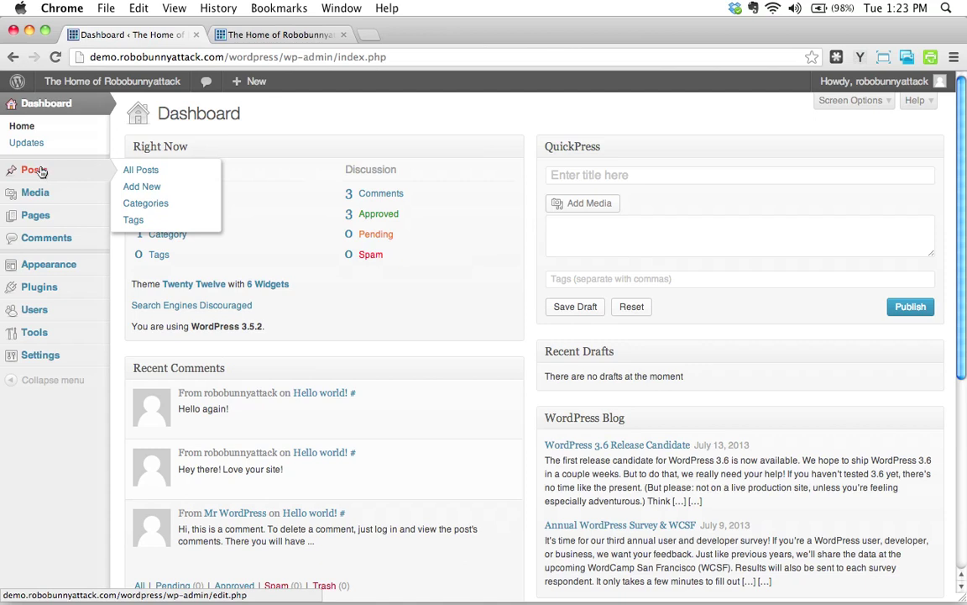
left_click(44, 171)
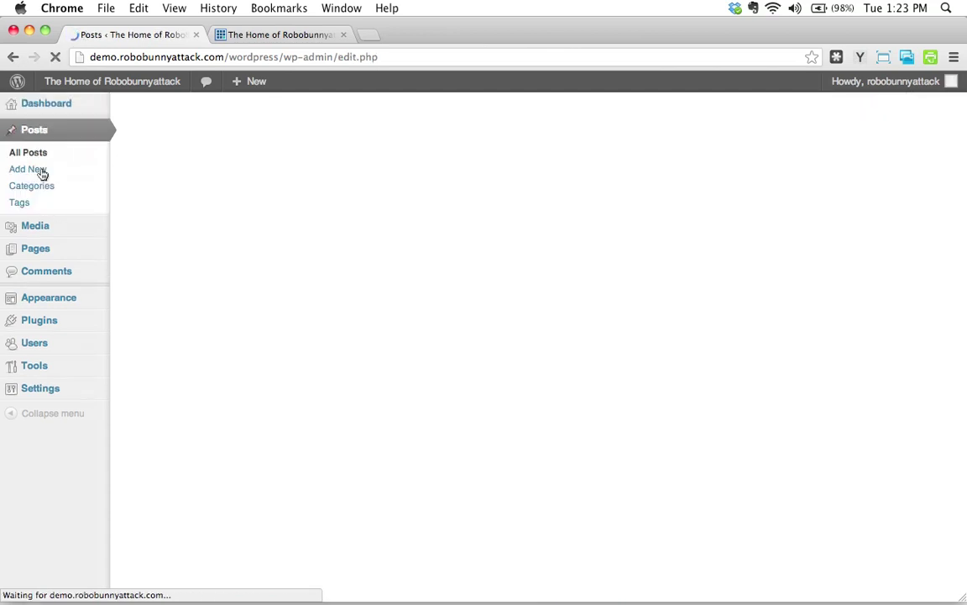
mouse_move(206, 237)
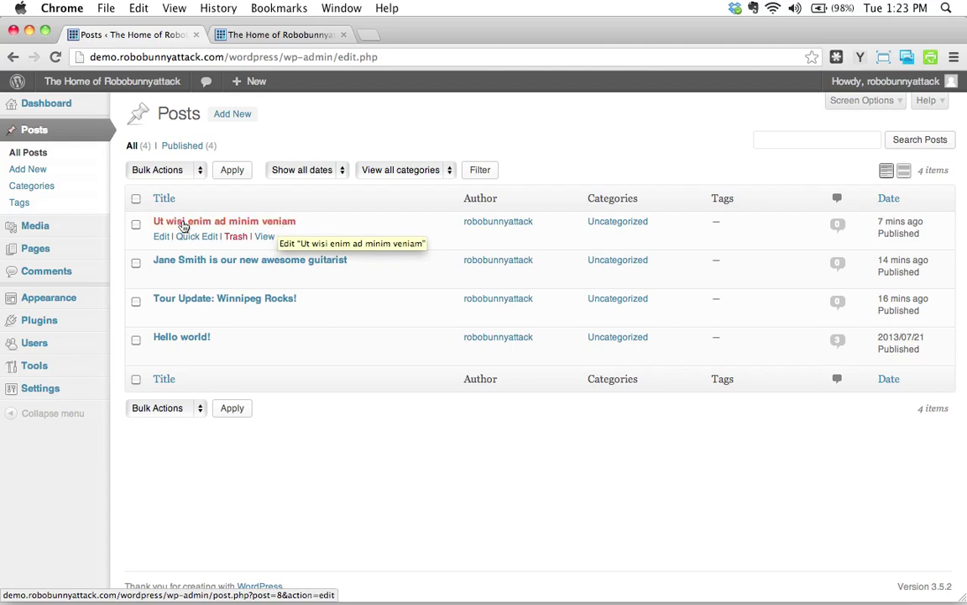
left_click(162, 241)
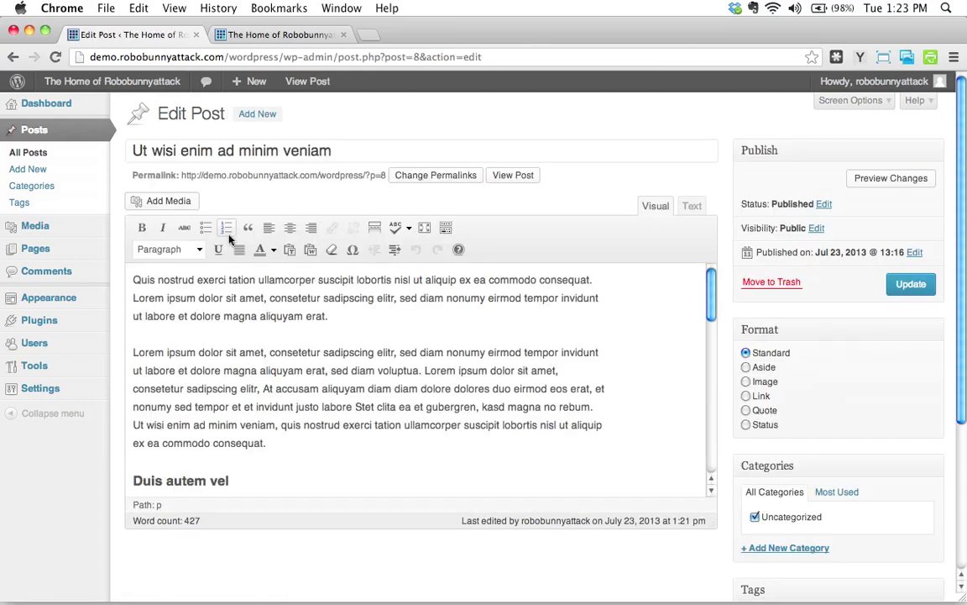
Check the paragraph styles of the "Duis autem vel" heading and the body paragraph above it.
scroll(241, 410, "down", 2)
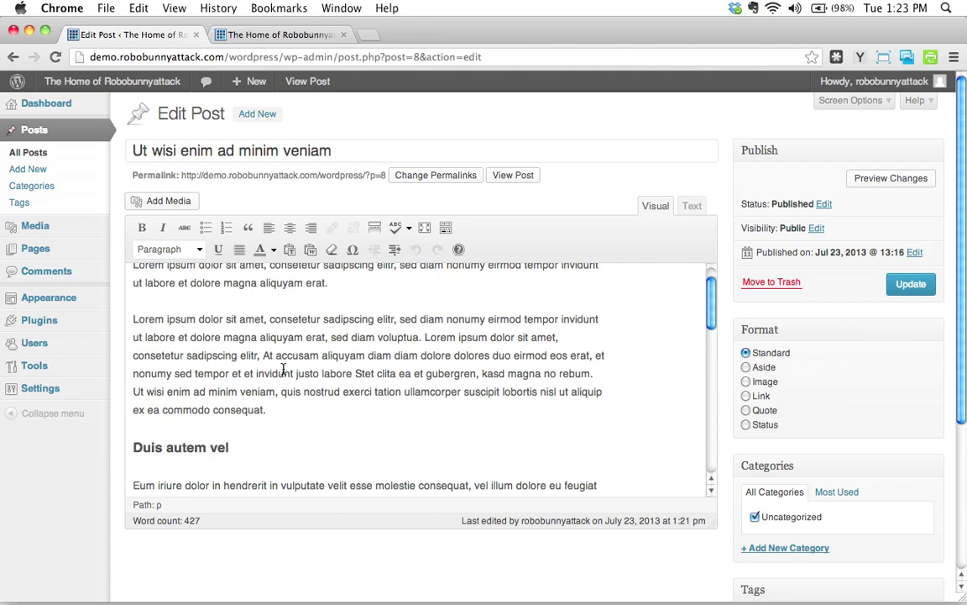
left_click(240, 449)
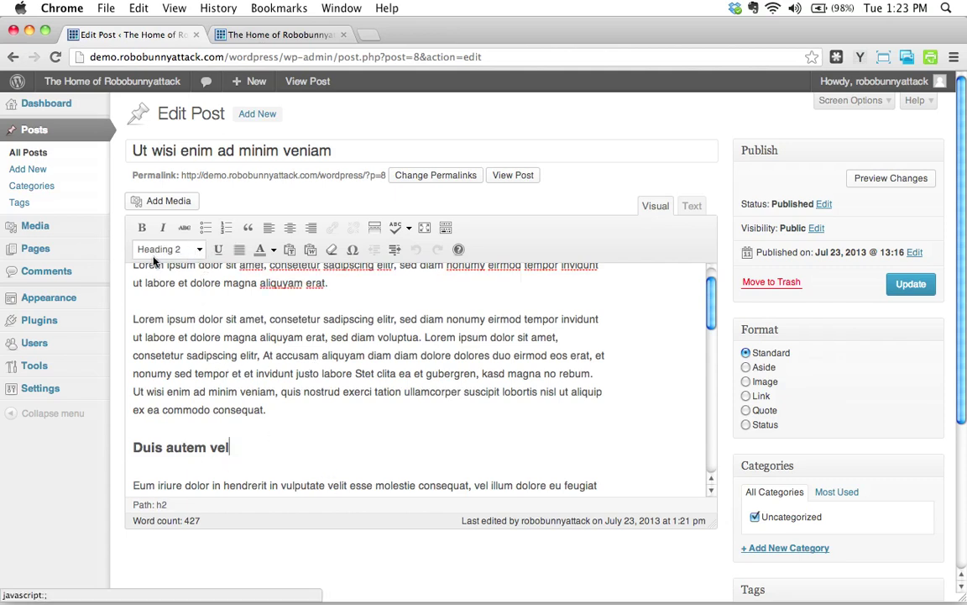
left_click(266, 357)
scroll(266, 359, "up", 1)
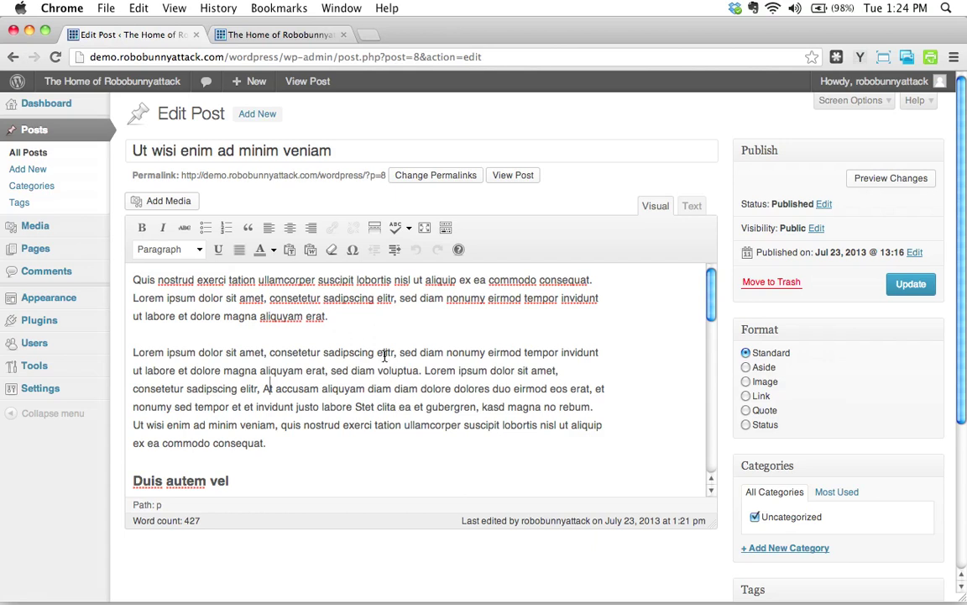
Italicize "Lorem ipsum dolor" at the start of the second paragraph and make "nonumy eirmod tempor" bold in the first paragraph.
left_click_drag(133, 353, 222, 352)
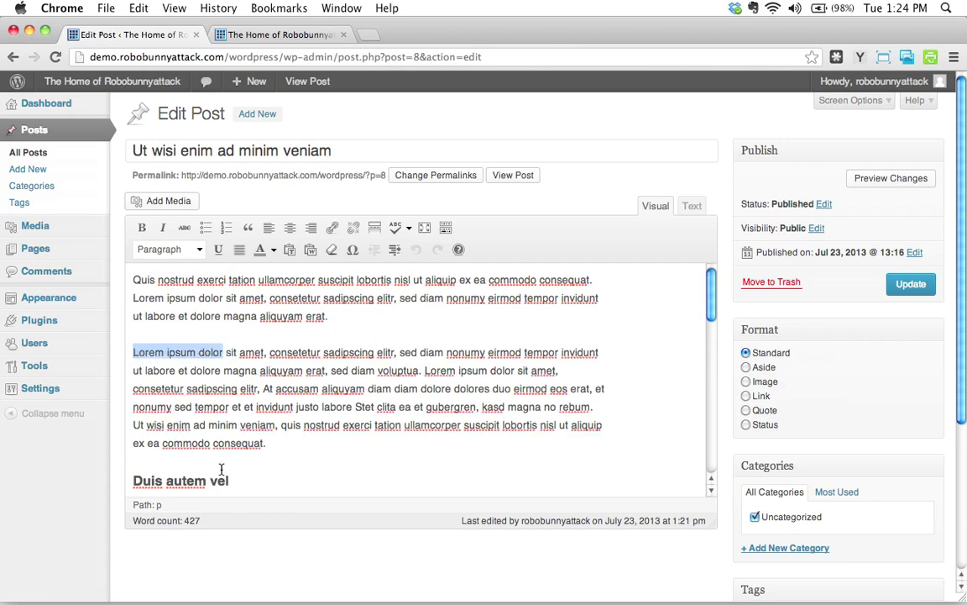
left_click(164, 228)
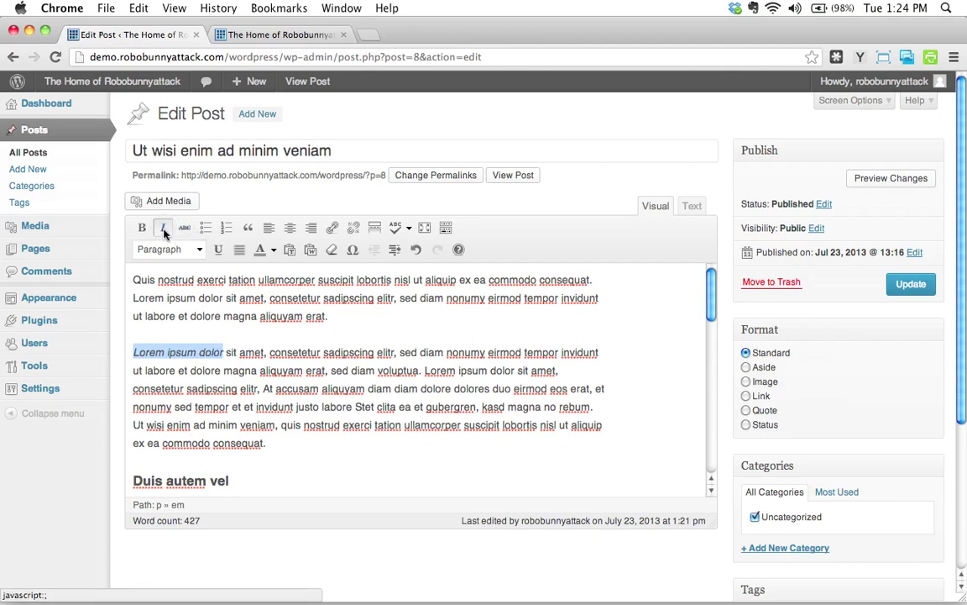
left_click(281, 353)
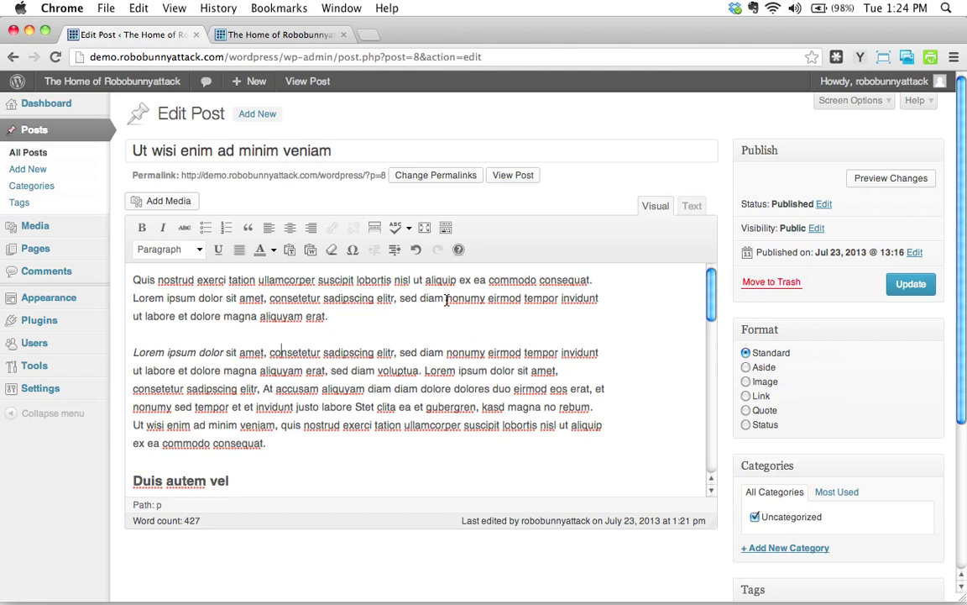
left_click_drag(446, 298, 555, 303)
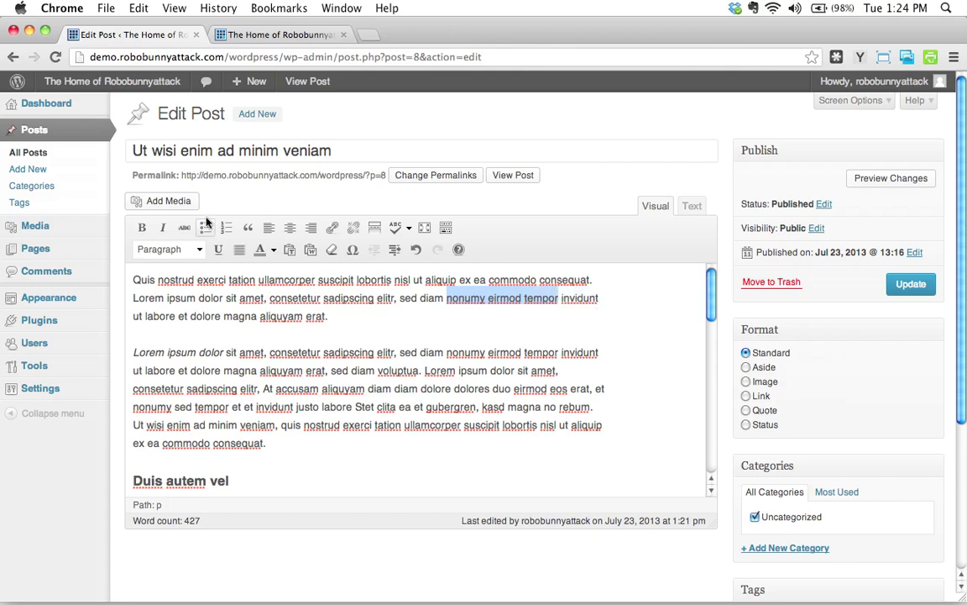
left_click(142, 227)
left_click(360, 403)
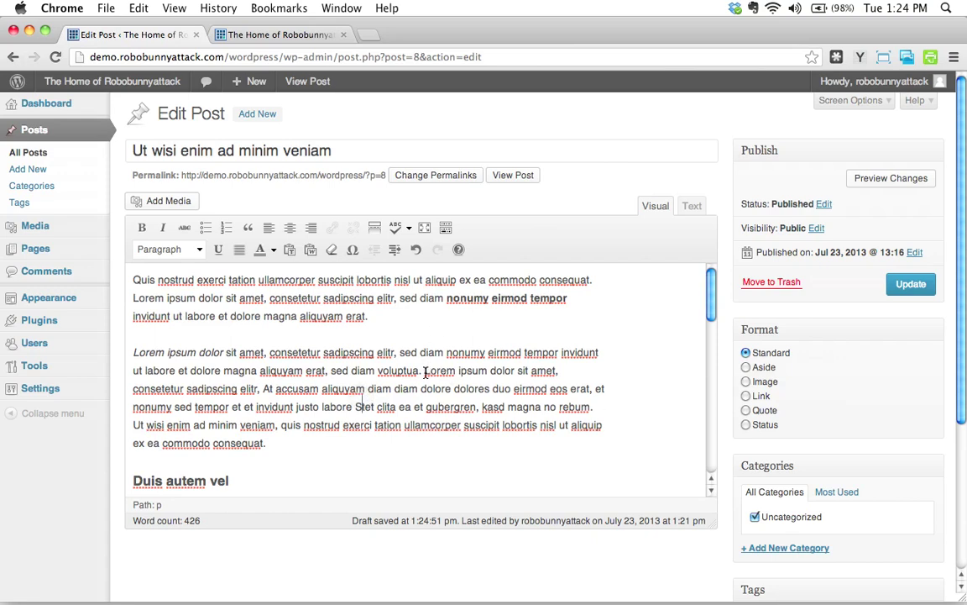
Italicize "Lorem ipsum" after "voluptua." in the second paragraph.
left_click_drag(425, 370, 487, 370)
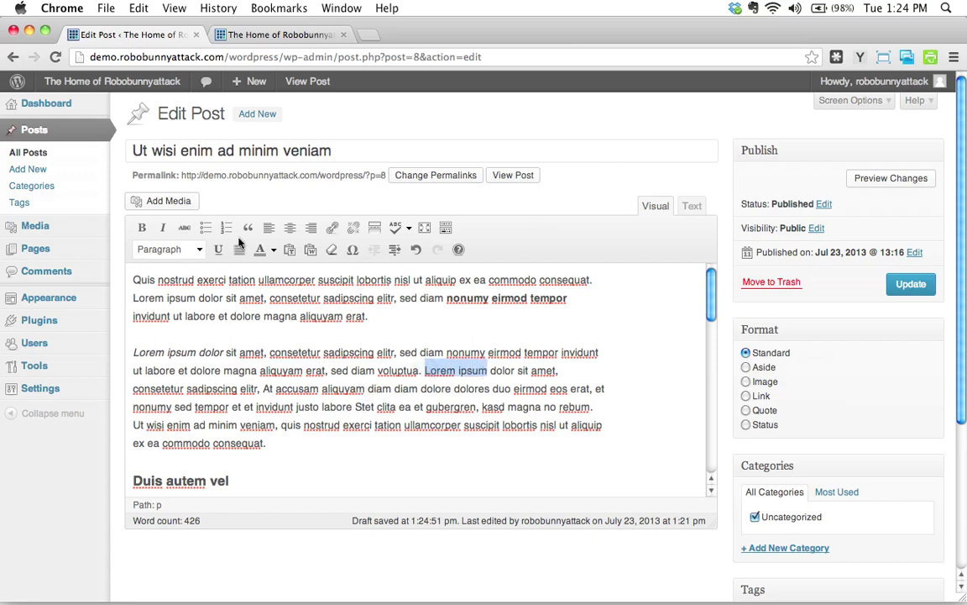
left_click(162, 227)
left_click(334, 406)
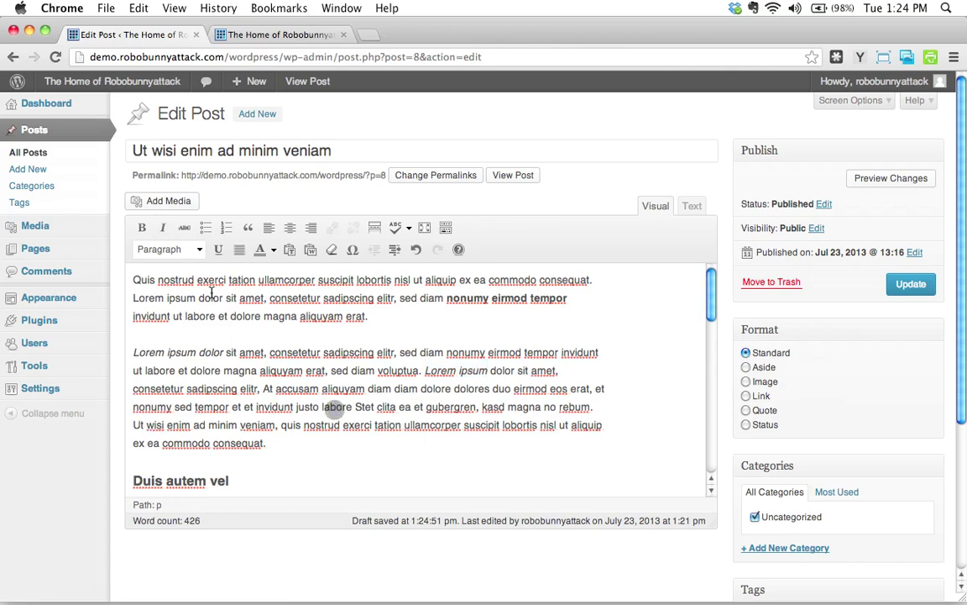
Strike through the last sentence under "Duis autem vel", from "Stet clita kasd gubergren" to "dolor sit amet.".
scroll(336, 372, "down", 4)
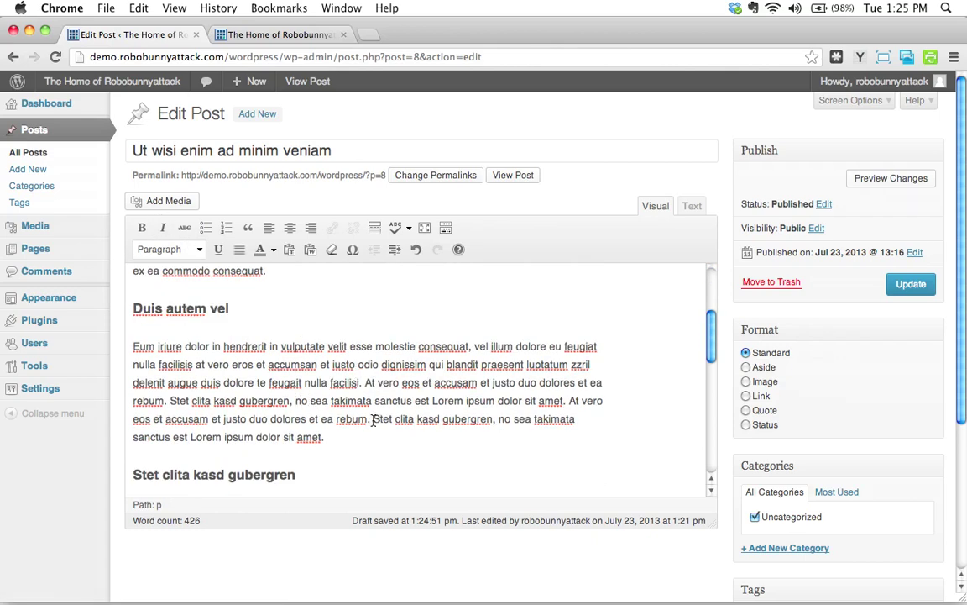
left_click_drag(372, 419, 326, 439)
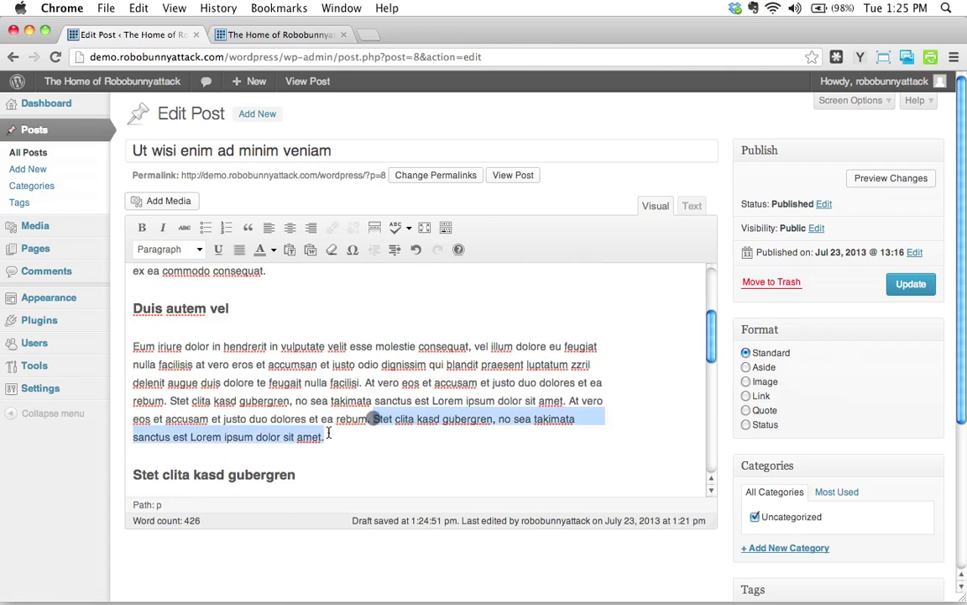
left_click(184, 228)
left_click(371, 364)
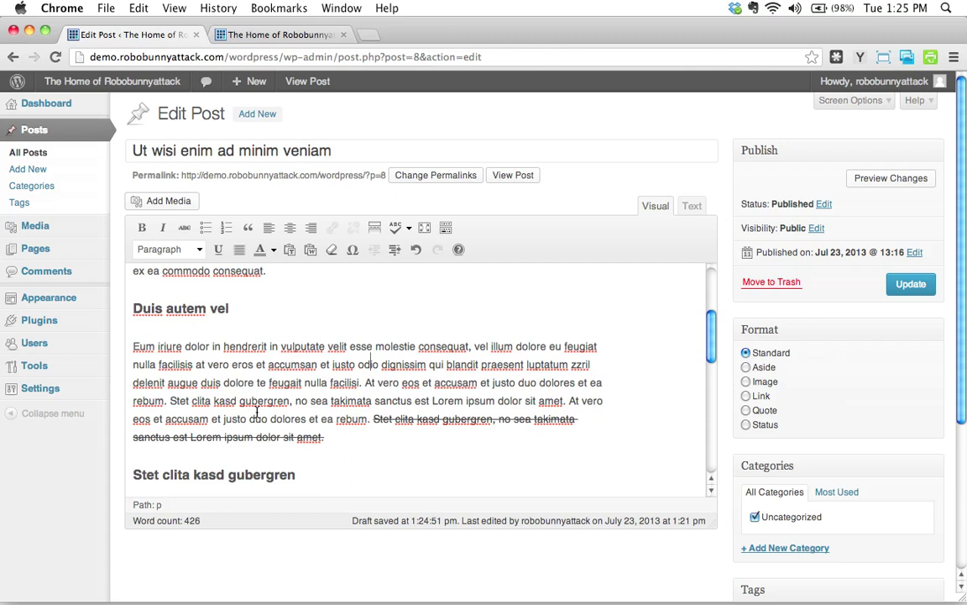
Underline the words "vulputate" and "molestie" in the first line of the paragraph under "Duis autem vel".
double_click(308, 346)
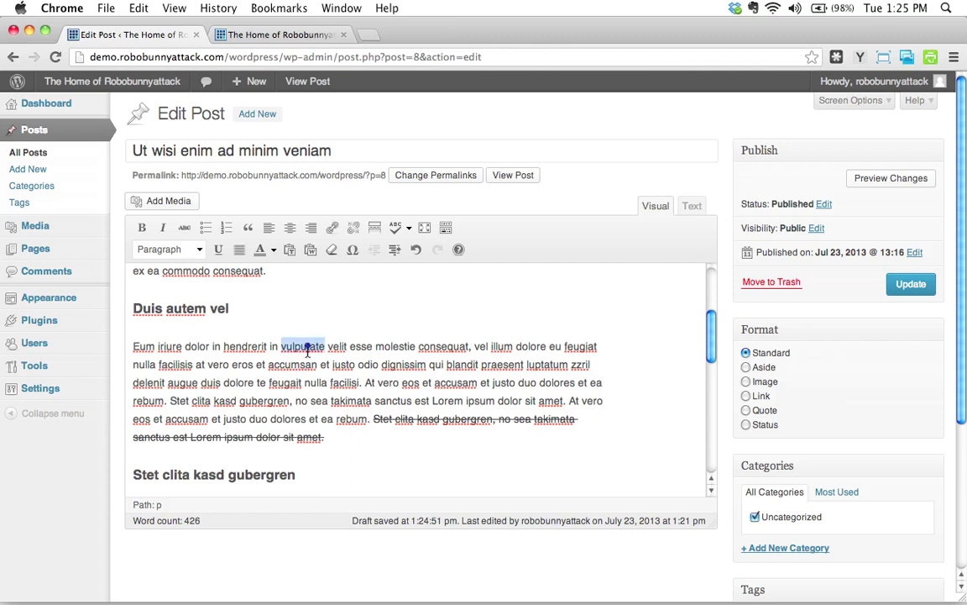
left_click(218, 249)
left_click(234, 410)
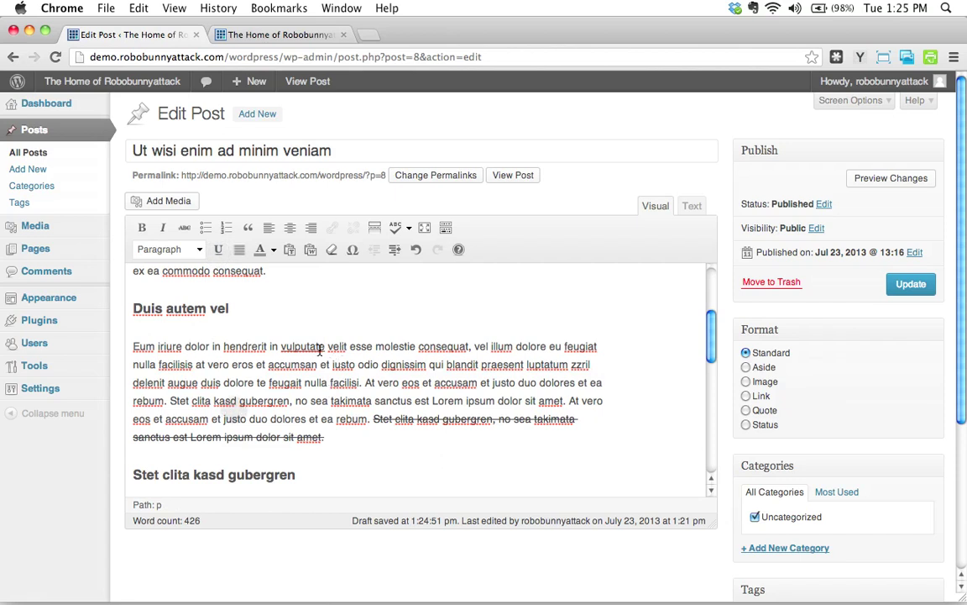
double_click(386, 346)
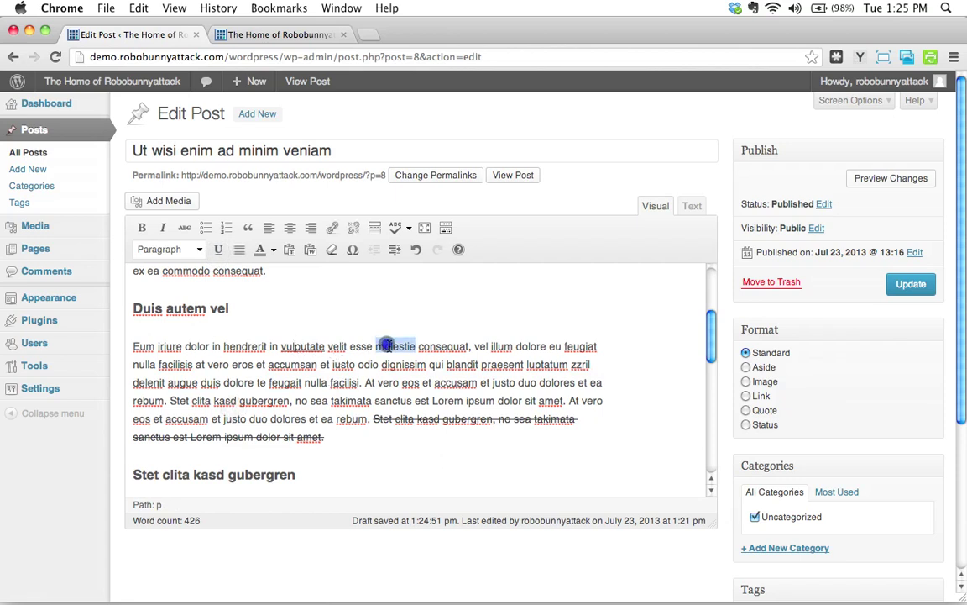
left_click(219, 249)
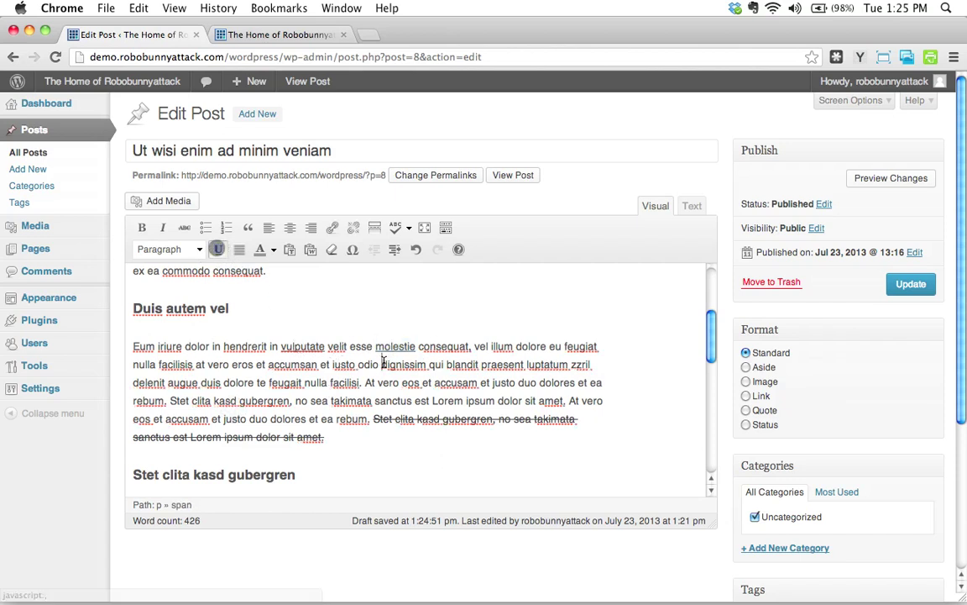
left_click(395, 346)
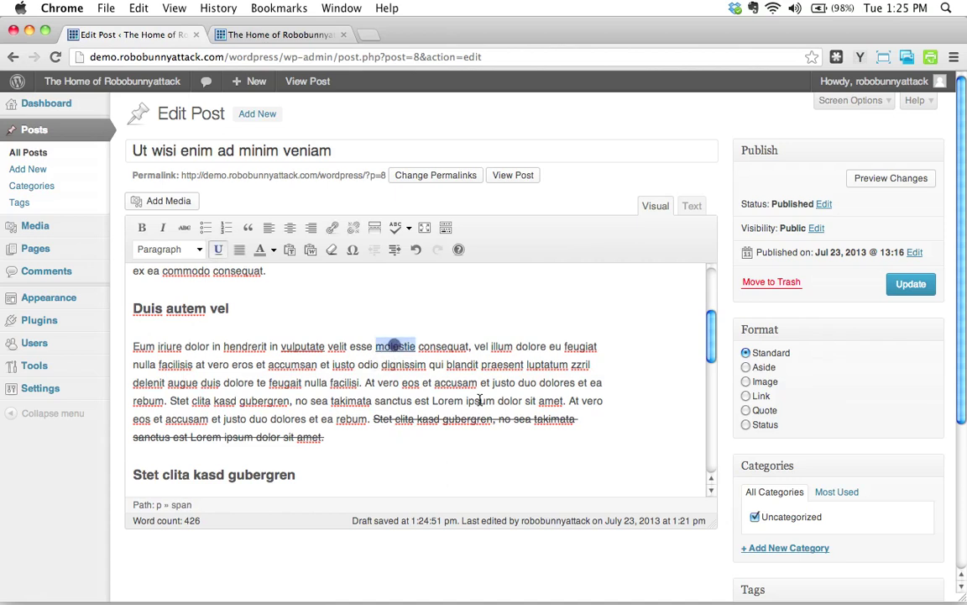
left_click(424, 346)
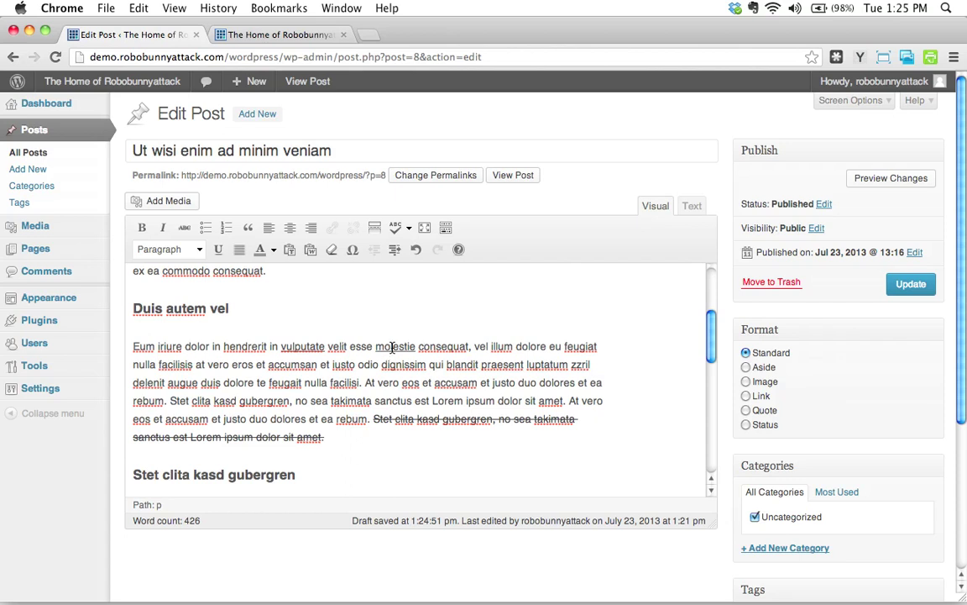
double_click(391, 351)
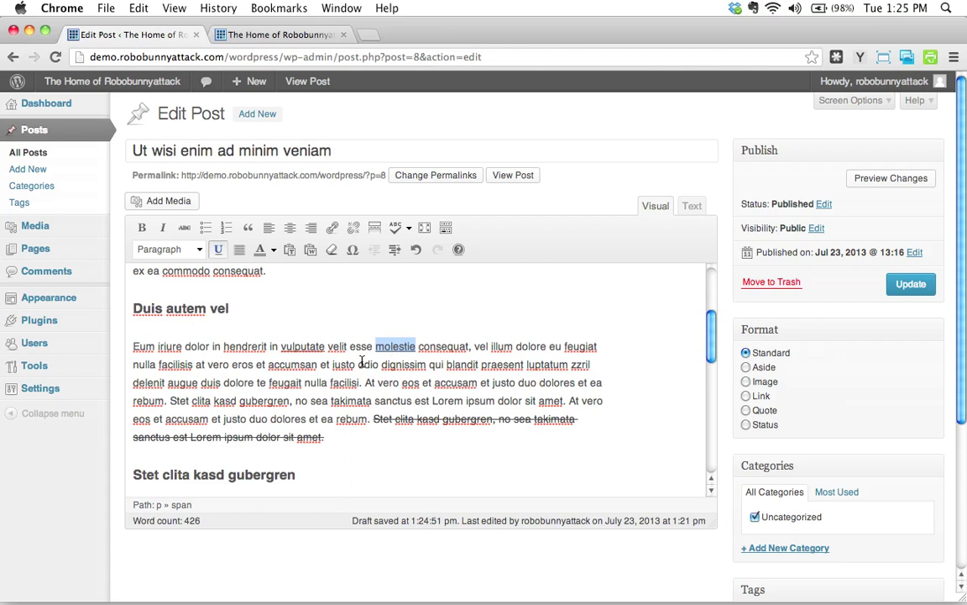
left_click(502, 346)
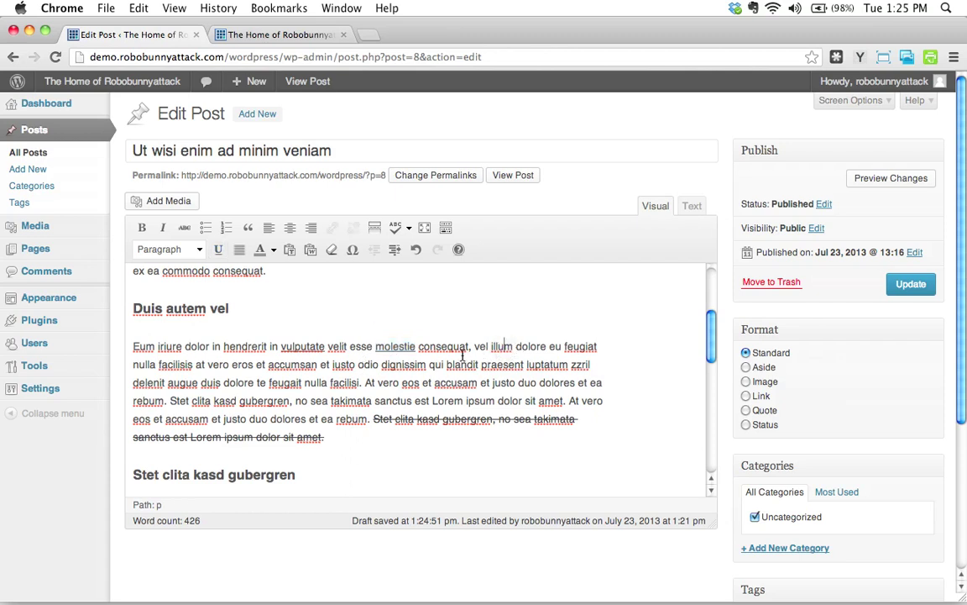
Update the post and view its published page to check the text formatting.
scroll(369, 378, "up", 5)
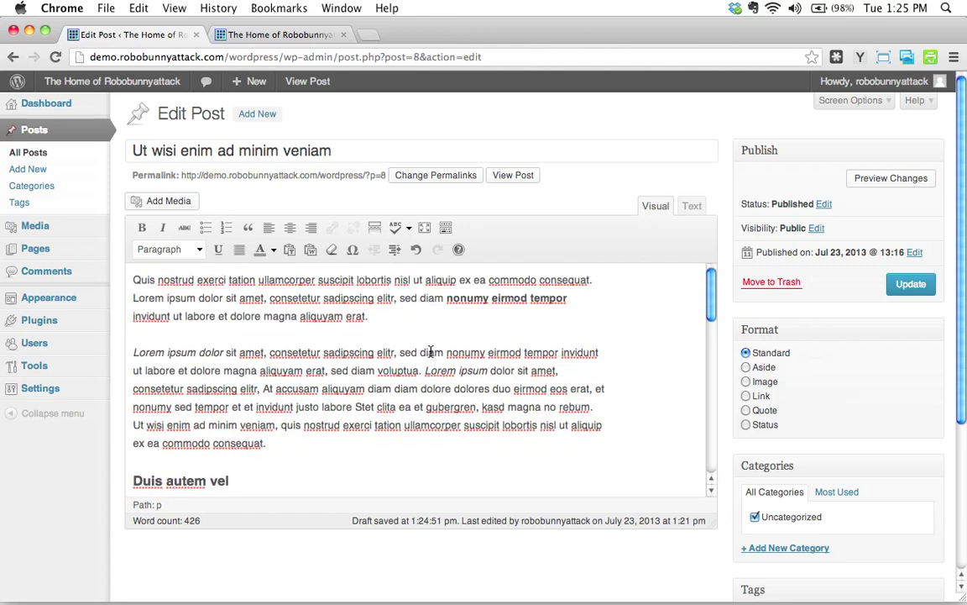
scroll(439, 351, "down", 4)
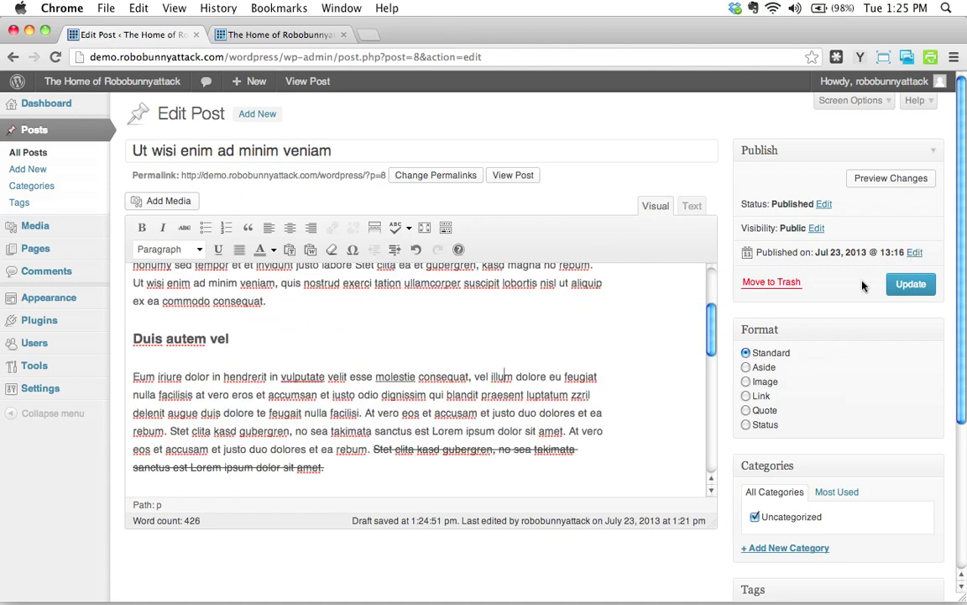
left_click(897, 284)
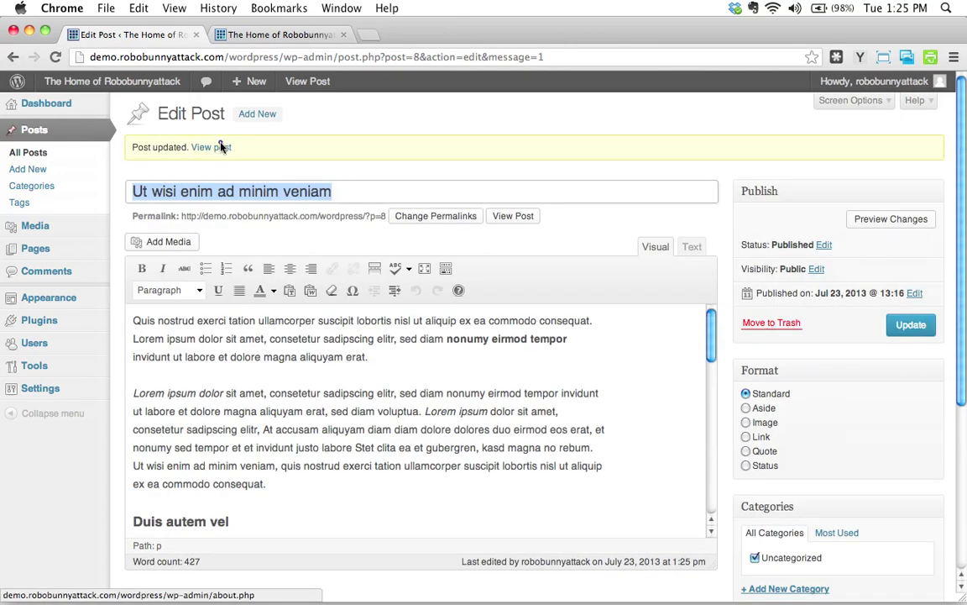
left_click(221, 147)
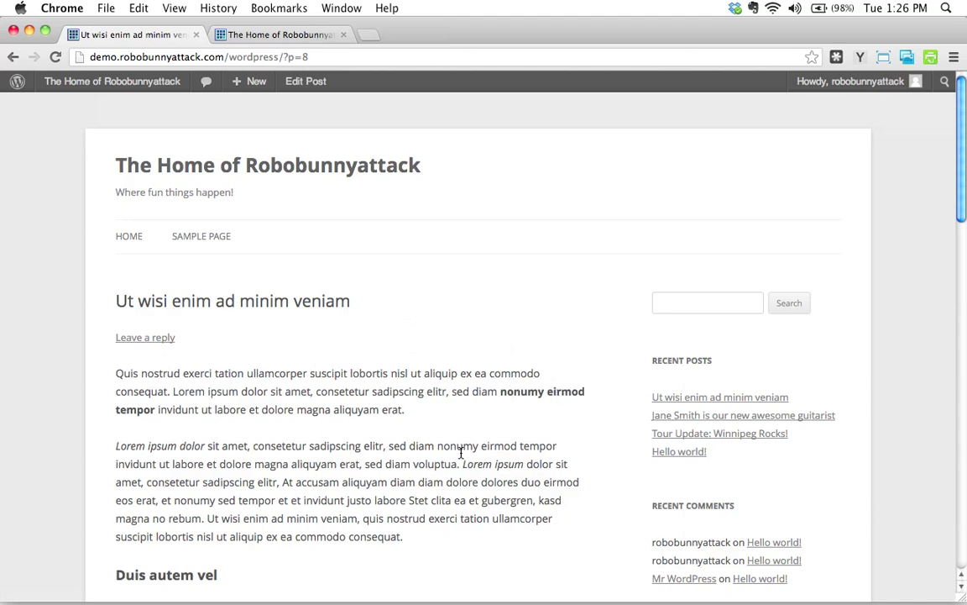
scroll(461, 453, "down", 5)
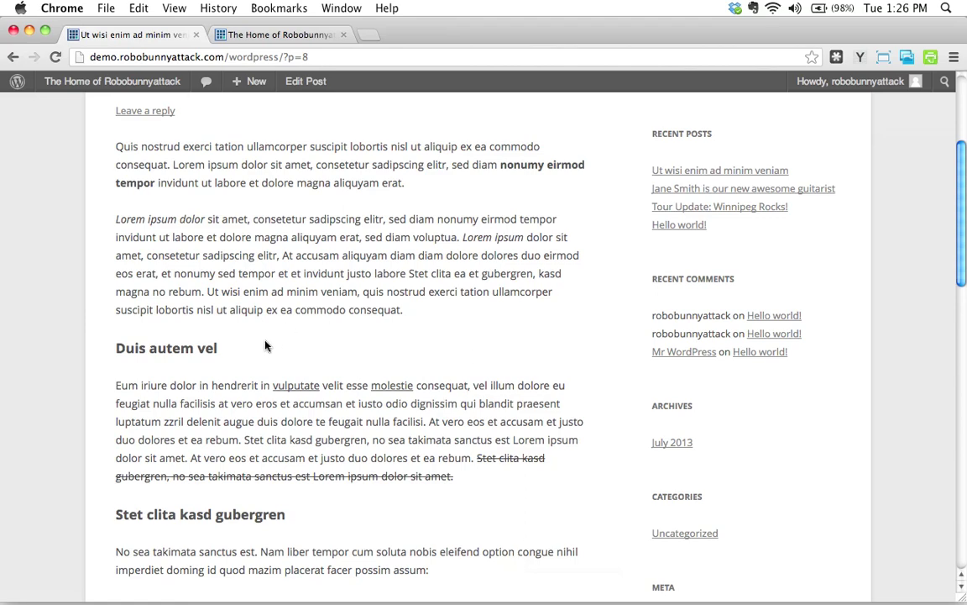
Open the post for editing and format the line “Sanctus sea sed takimata ut vero voluptua.” as a blockquote.
left_click(322, 82)
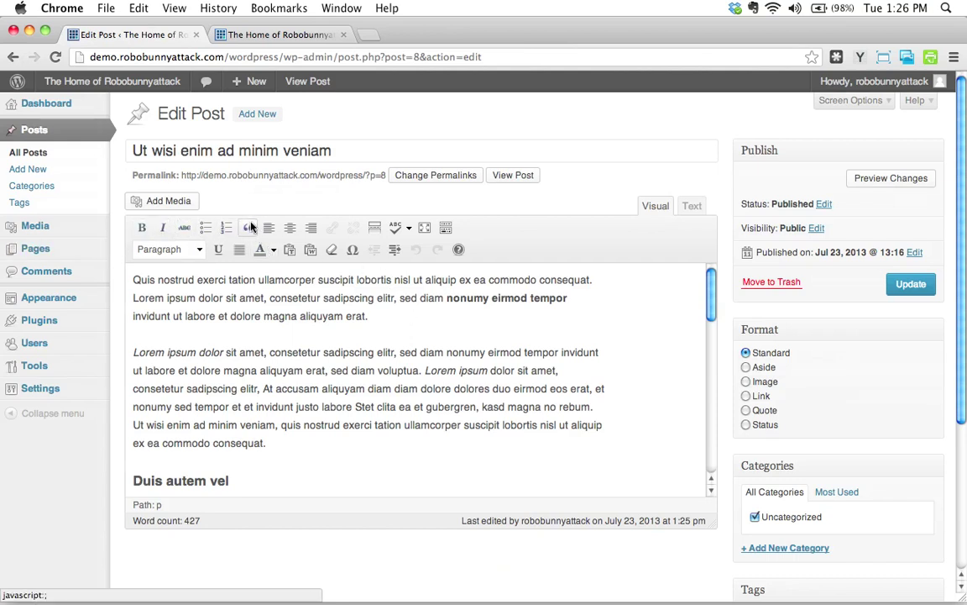
left_click(395, 317)
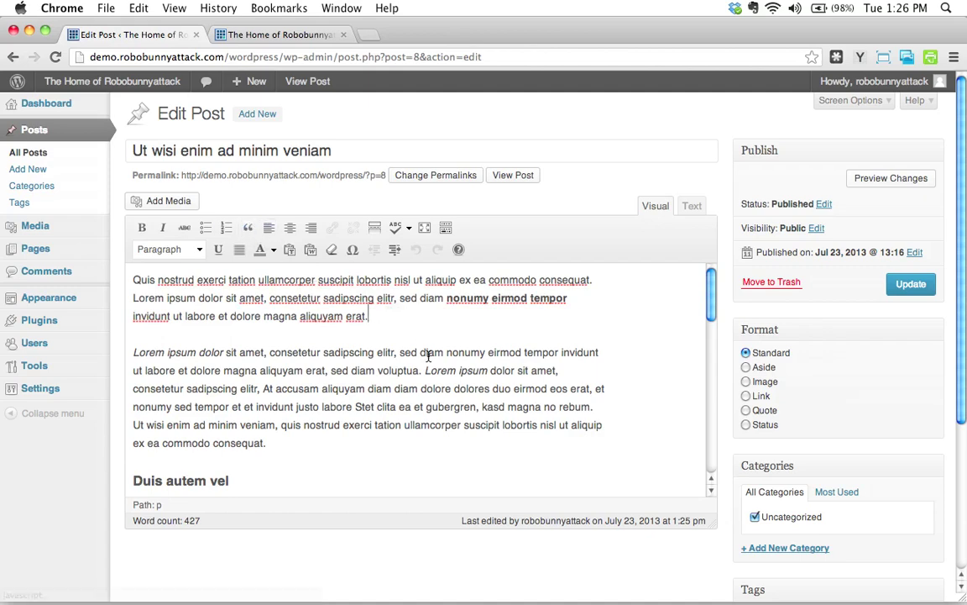
scroll(407, 389, "down", 5)
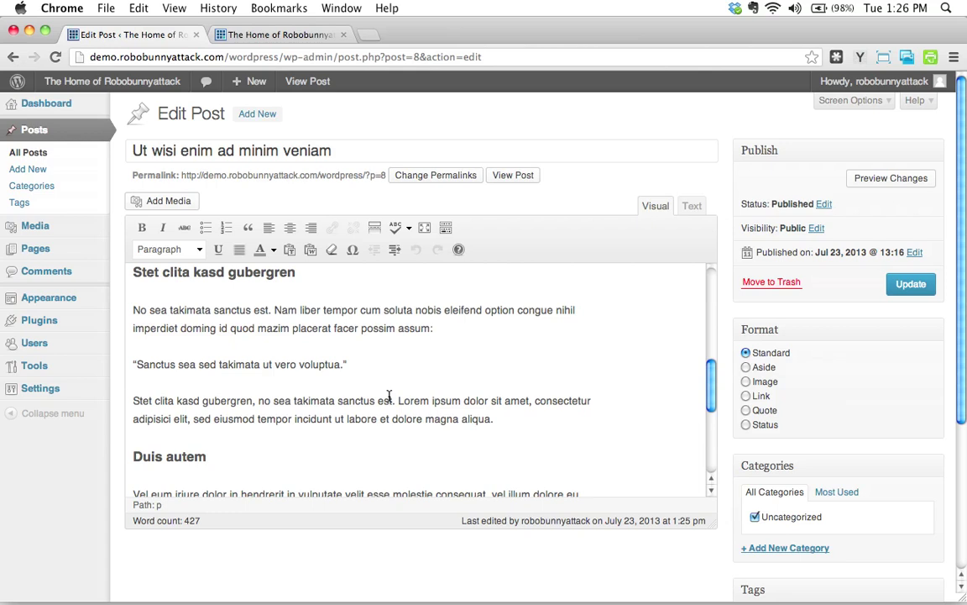
left_click(357, 364)
left_click_drag(133, 363, 362, 367)
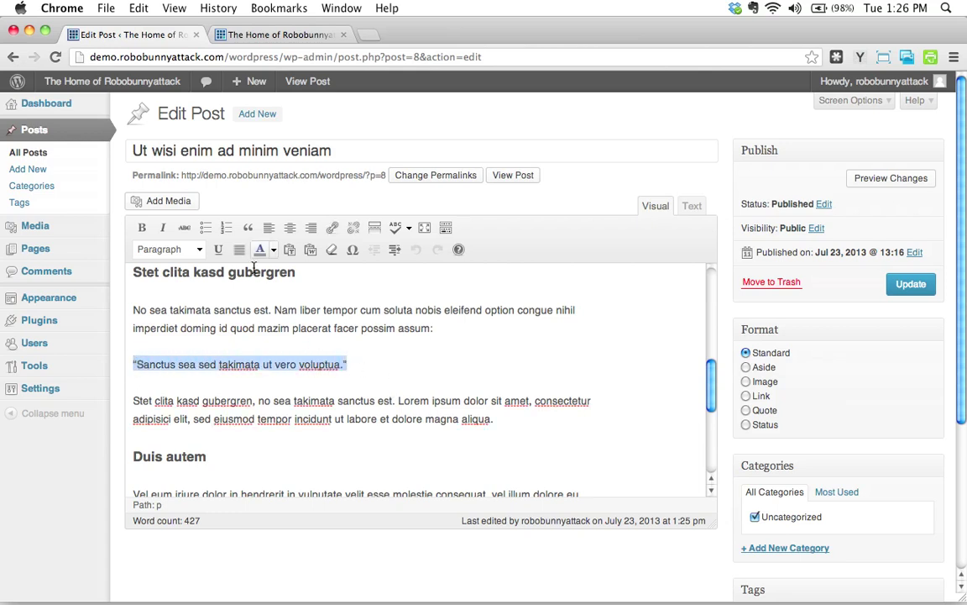
left_click(249, 228)
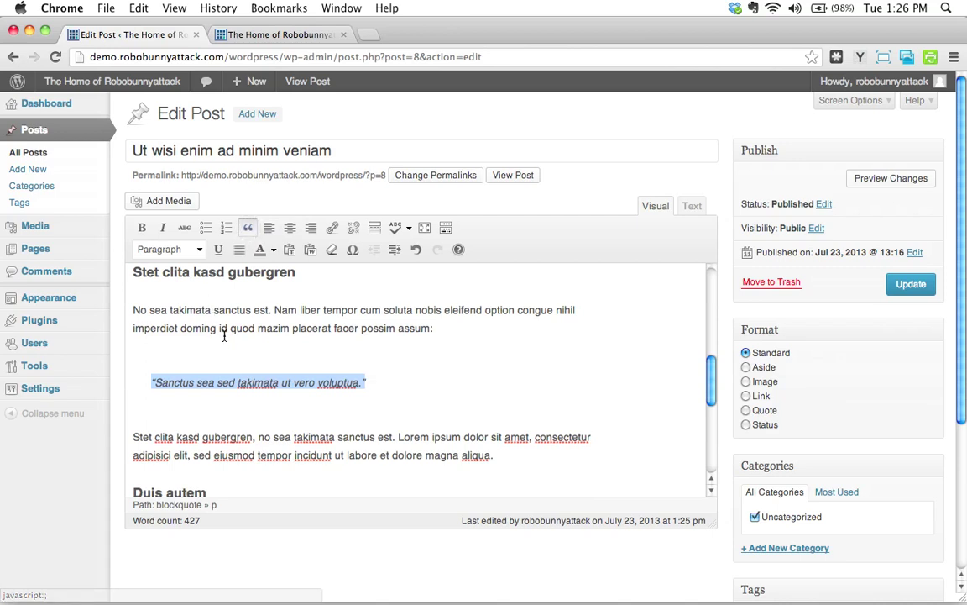
left_click(220, 345)
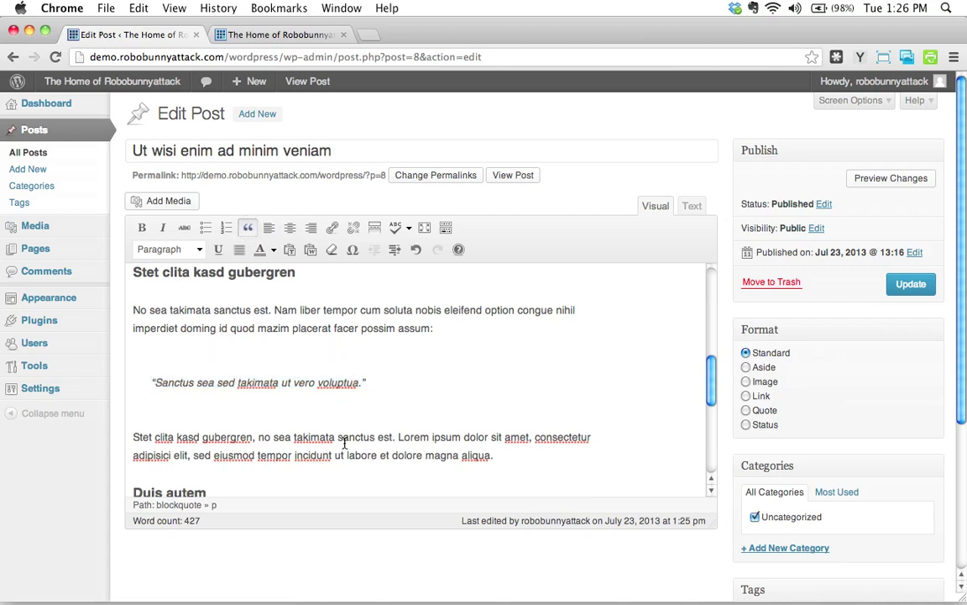
key("Left")
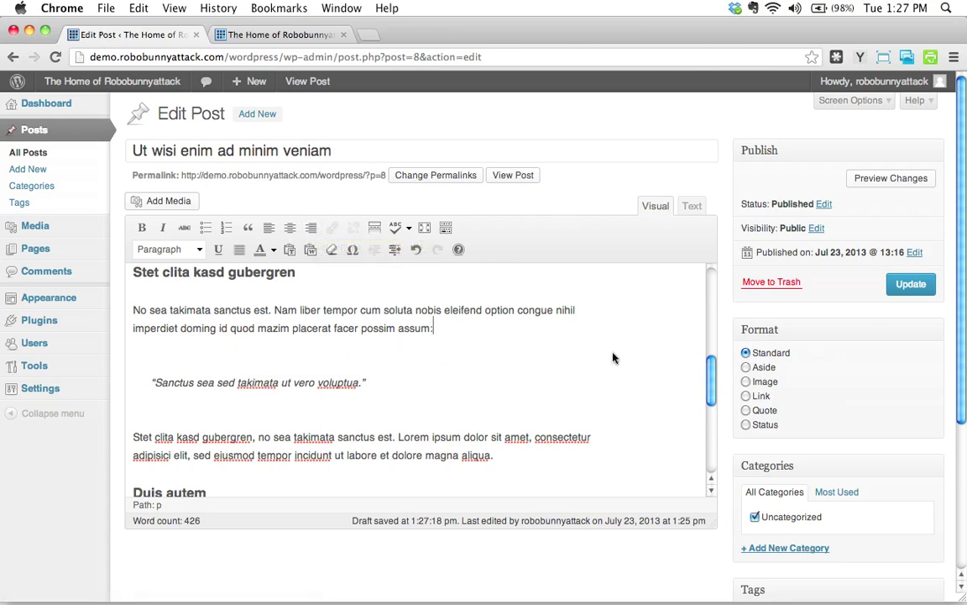
Update the post and open its published page in a new tab, replacing the old site tab, to check the blockquote.
left_click(912, 285)
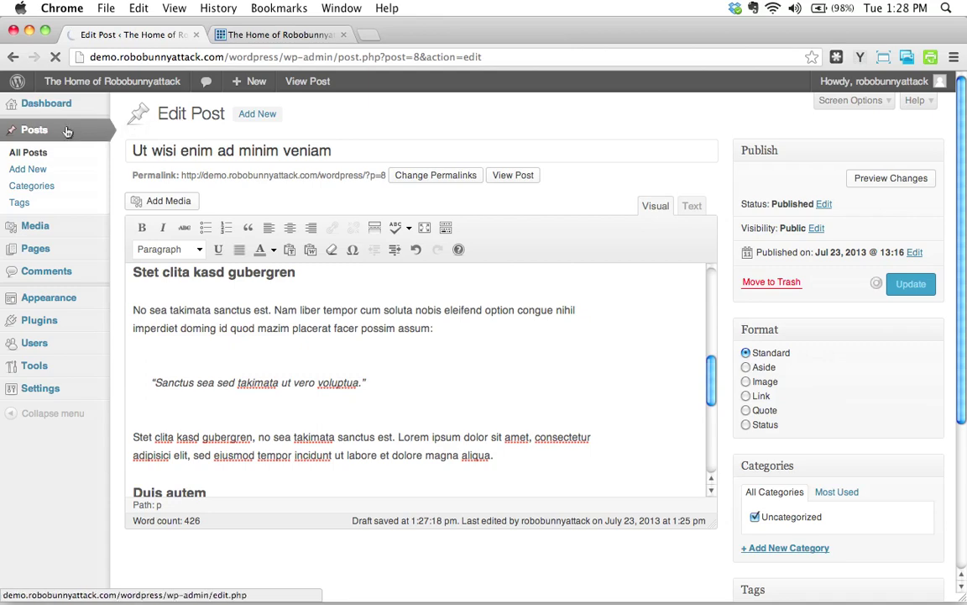
mouse_move(94, 107)
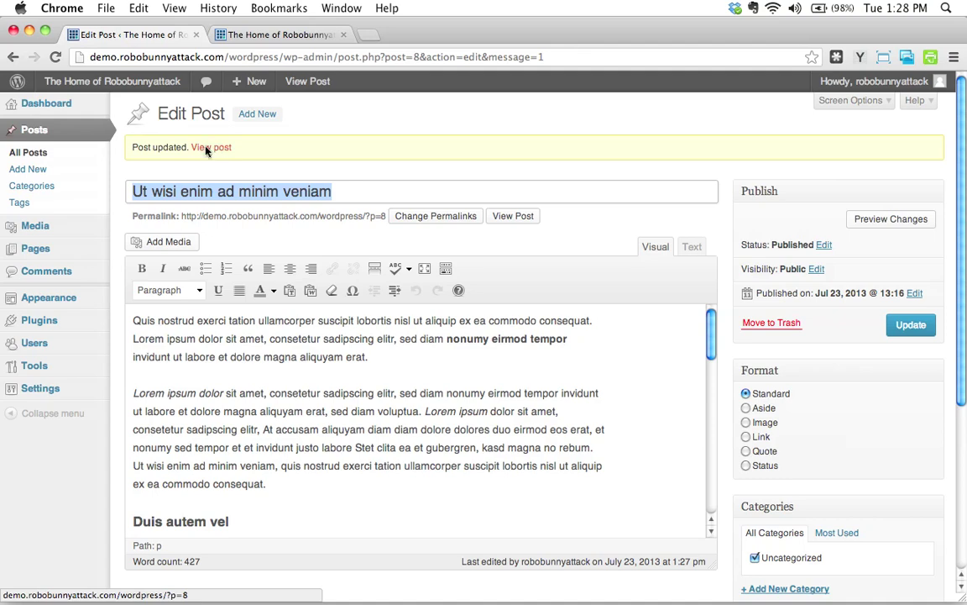
right_click(206, 150)
left_click(244, 157)
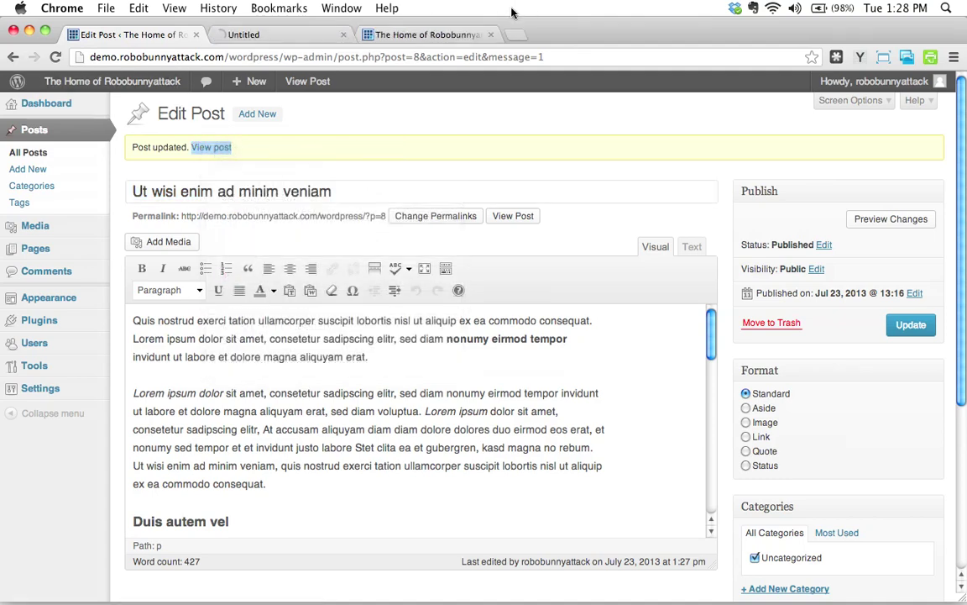
left_click(491, 35)
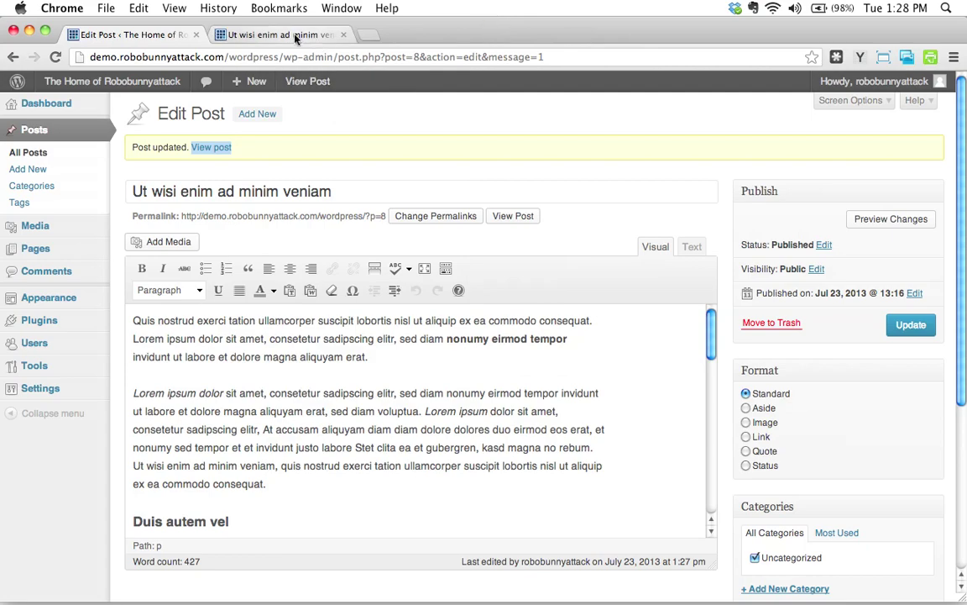
left_click(285, 35)
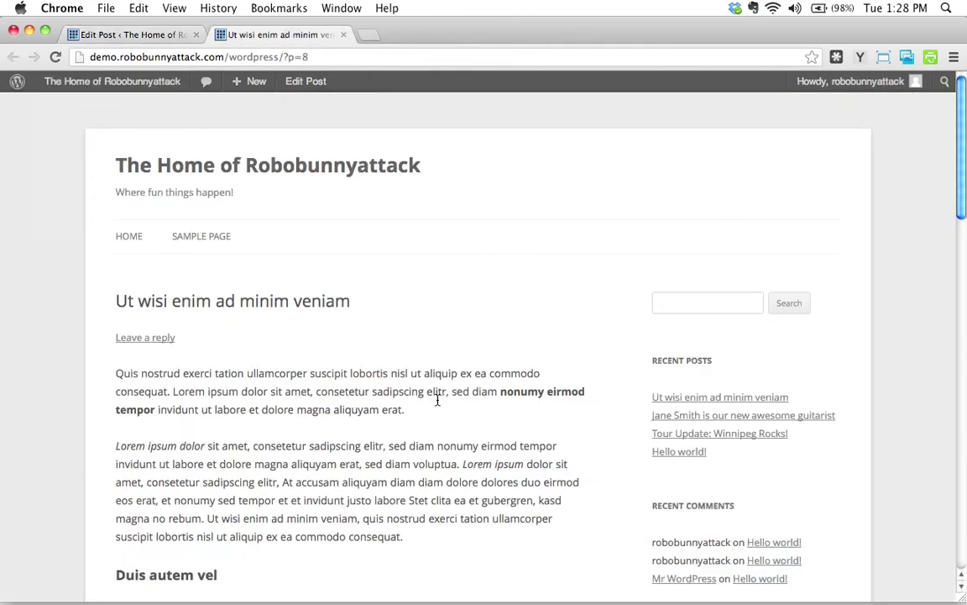
scroll(437, 401, "down", 10)
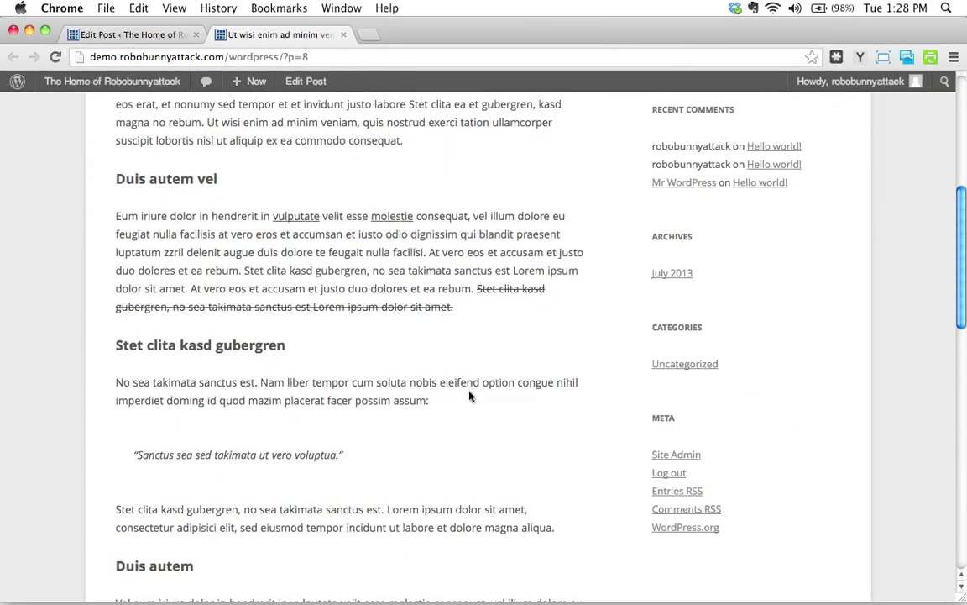
scroll(283, 457, "down", 1)
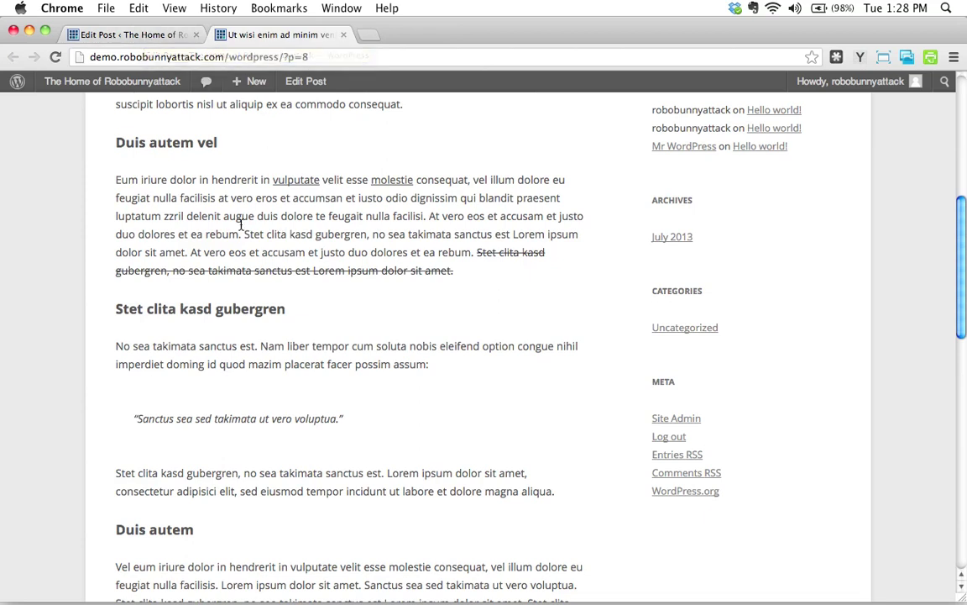
Return to the post editor and place the cursor in the second paragraph.
left_click(151, 35)
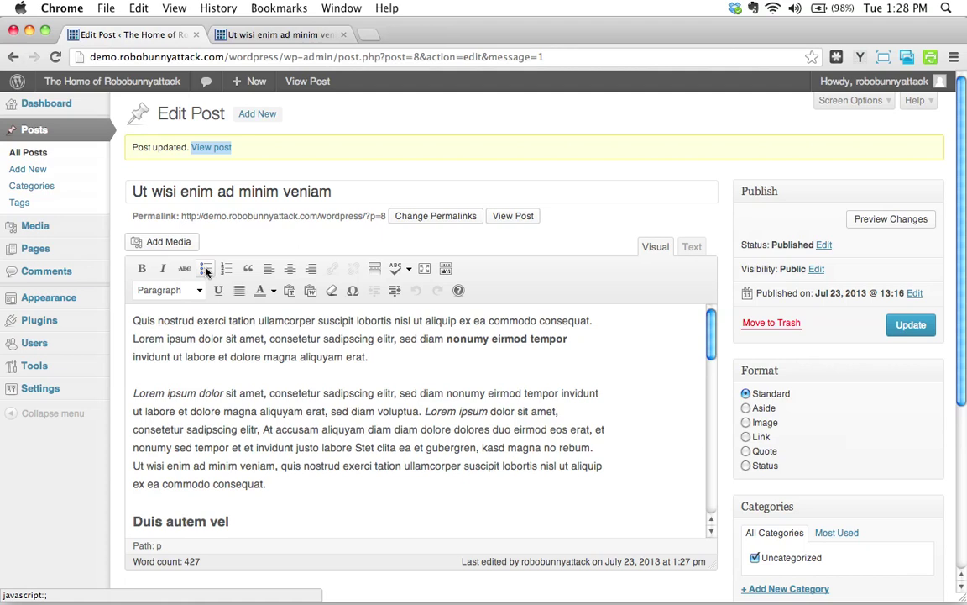
left_click(309, 407)
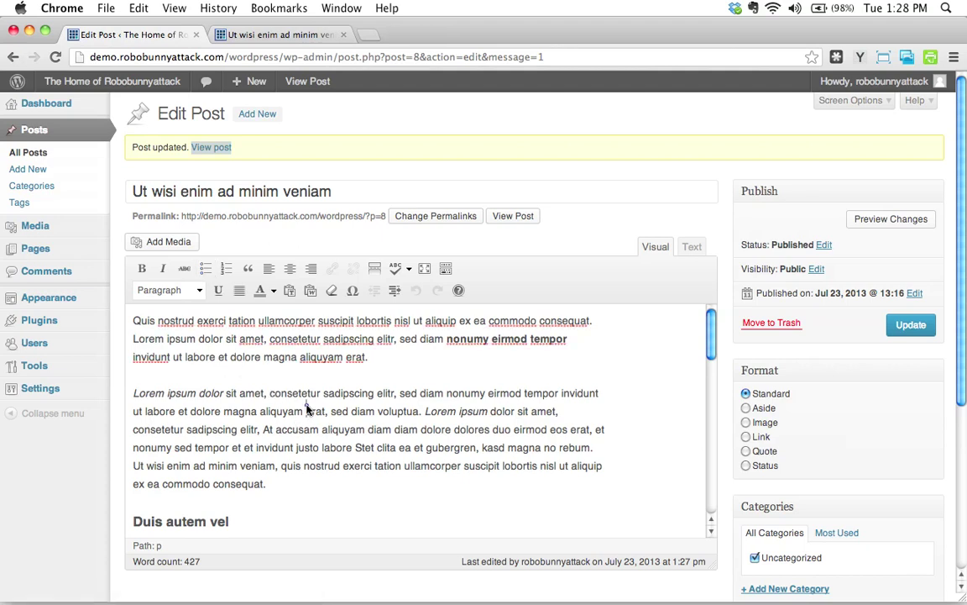